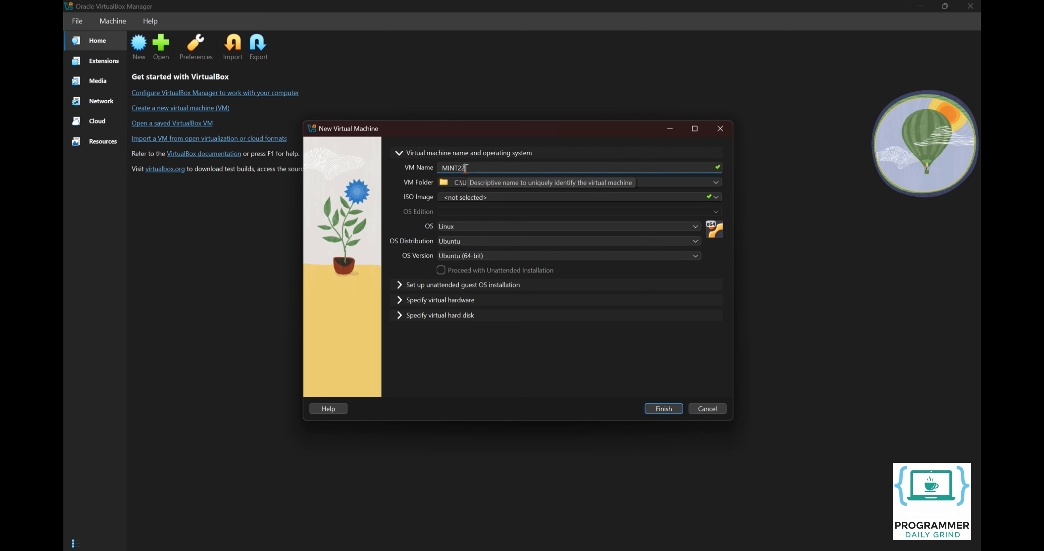
Step: Attach the Linux Mint 22.2 ISO and turn off unattended installation
left_click(716, 197)
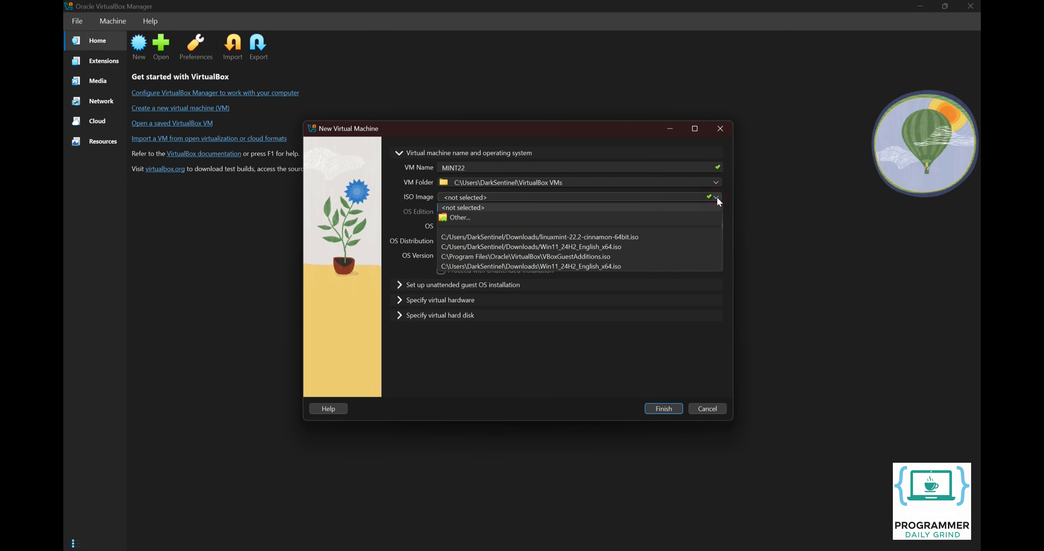
left_click(704, 212)
left_click(545, 253)
left_click(673, 406)
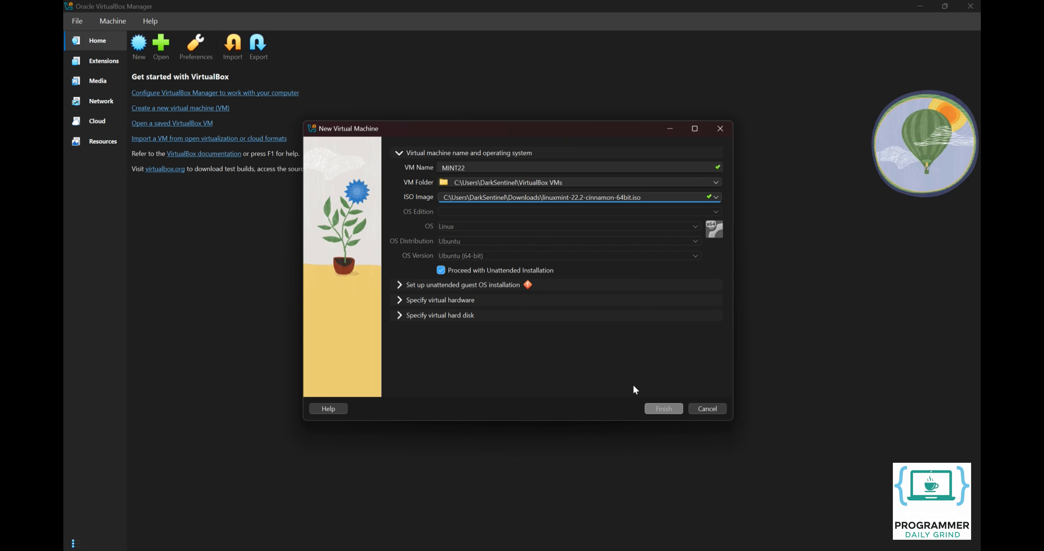
left_click(445, 269)
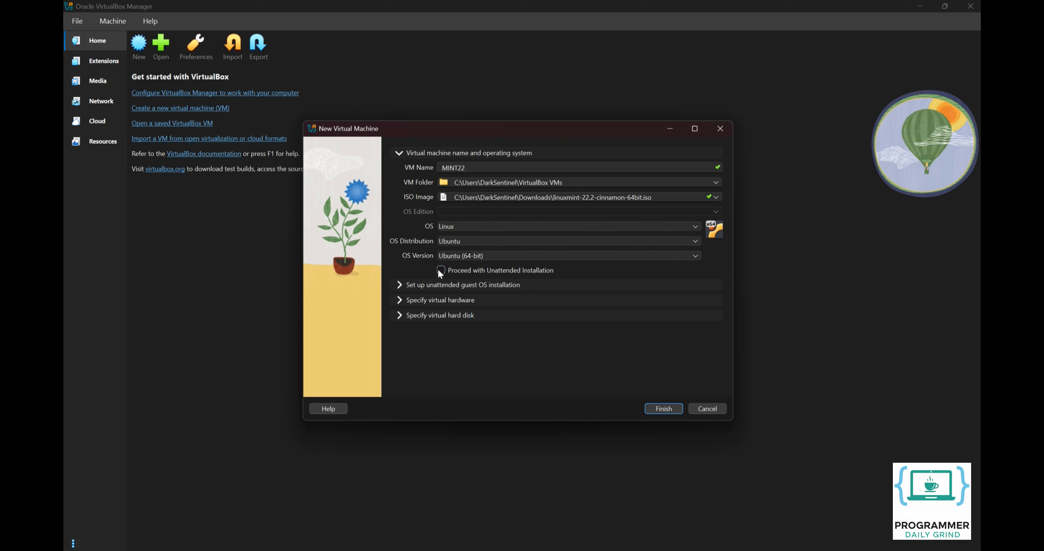
Step: Give the machine 8096 MB of memory, 8 CPUs and EFI booting
left_click(399, 300)
double_click(674, 199)
type("8096 MB")
double_click(694, 225)
type("8")
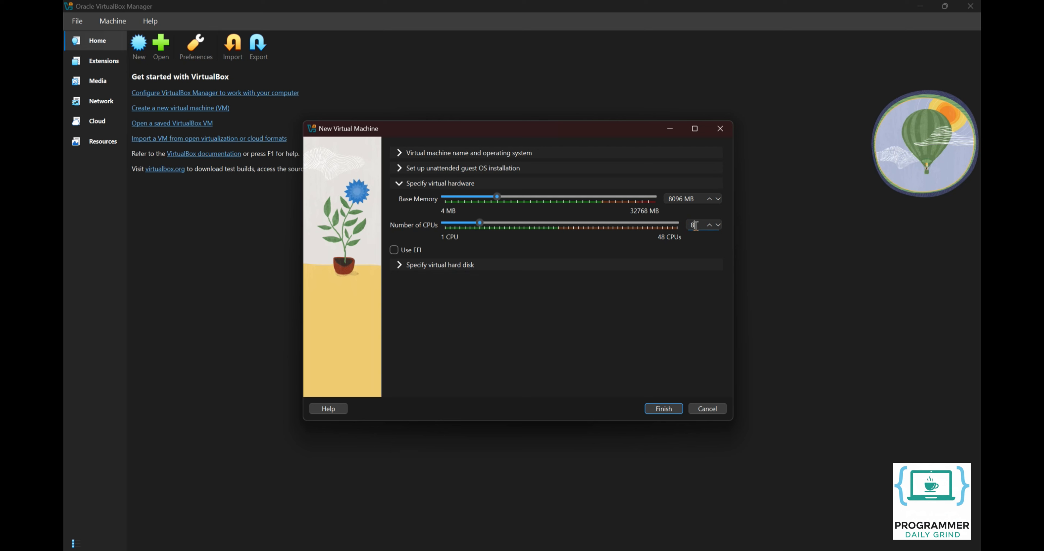
left_click(416, 249)
Step: Set a 200 GB virtual hard disk and create the MINT22 machine
left_click(421, 265)
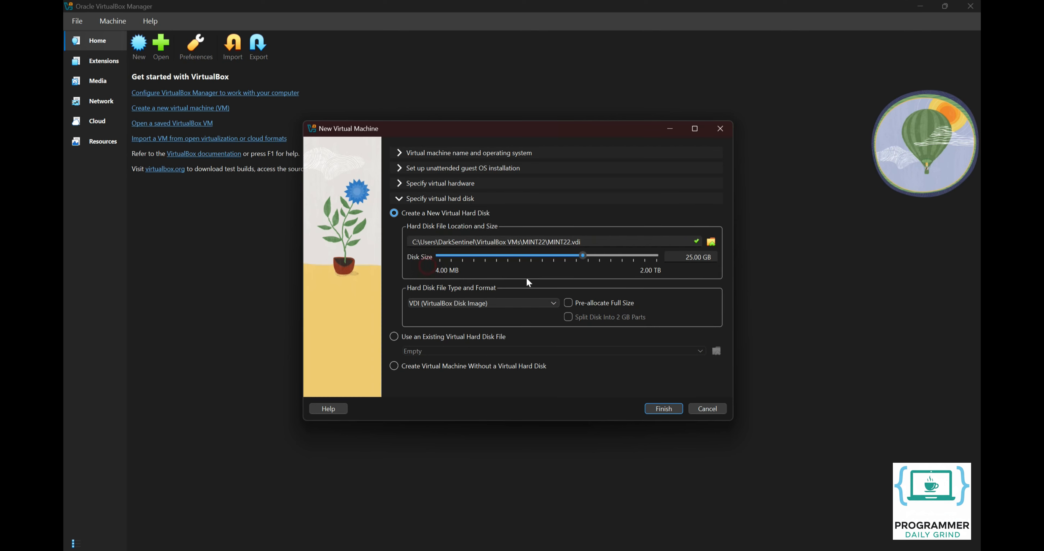
double_click(692, 259)
type("200")
left_click(656, 408)
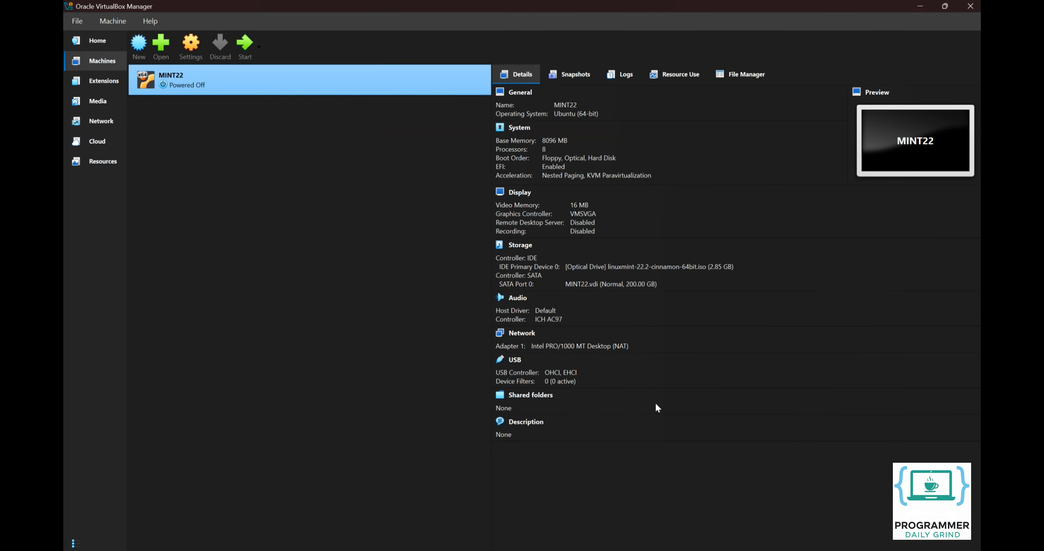
Step: Switch MINT22 to the ICH9 chipset and give it 256 MB video memory with 3D acceleration
left_click(179, 48)
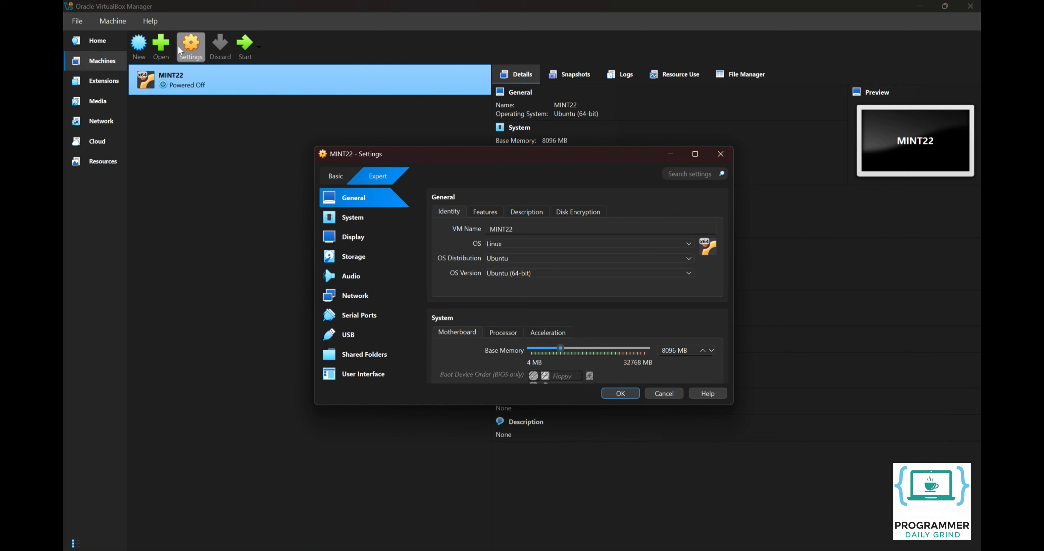
left_click(351, 223)
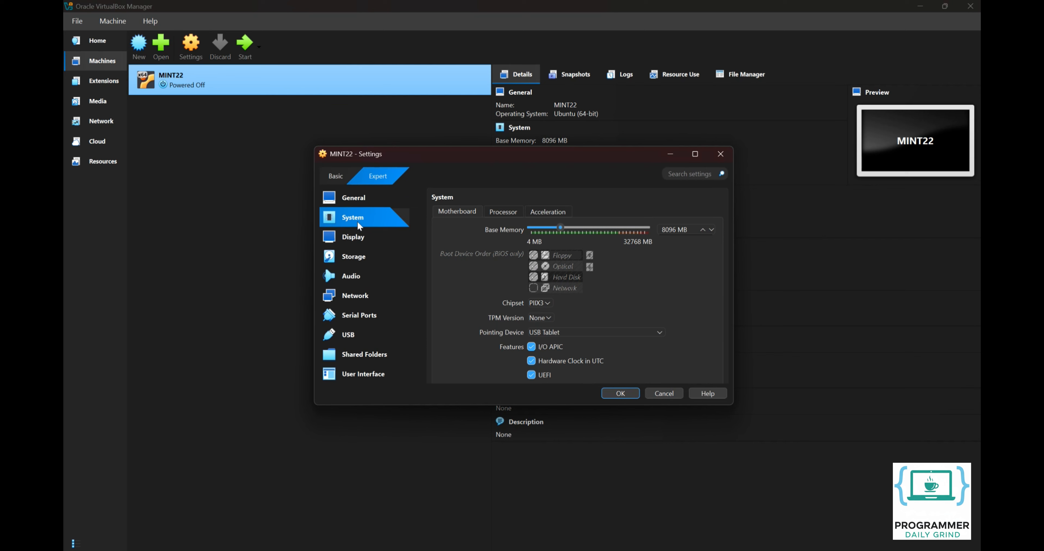
left_click(545, 303)
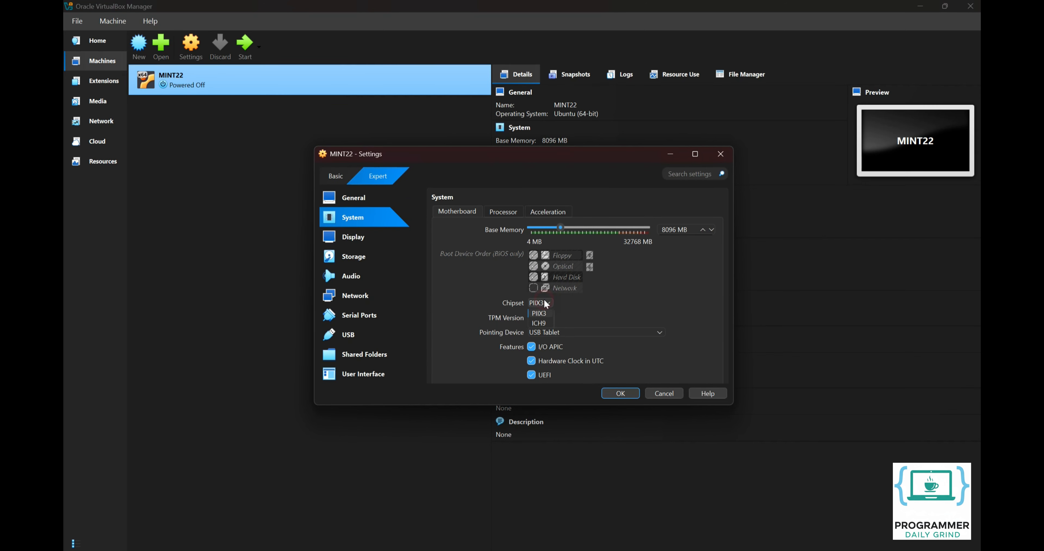
left_click(544, 323)
left_click(383, 237)
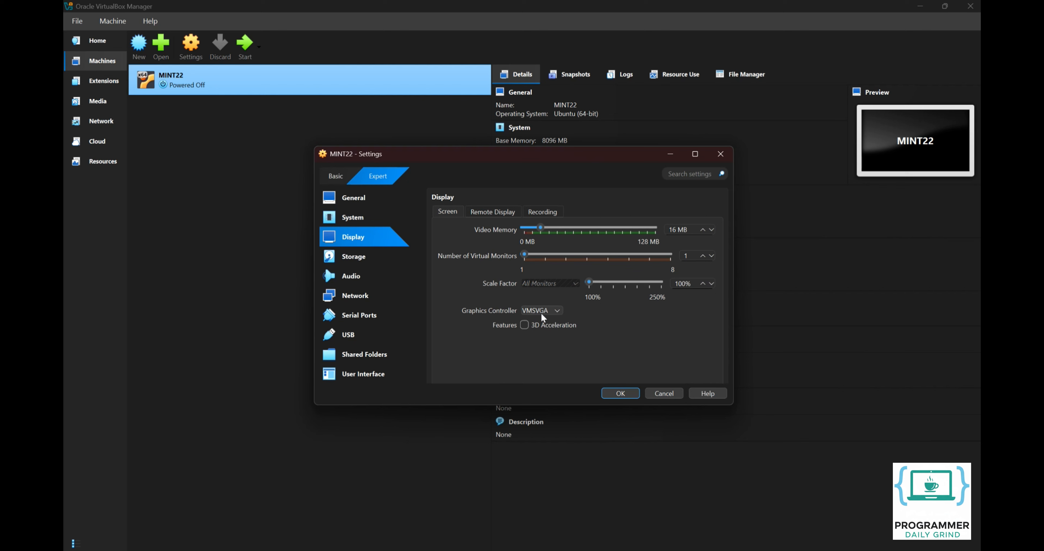
left_click(546, 328)
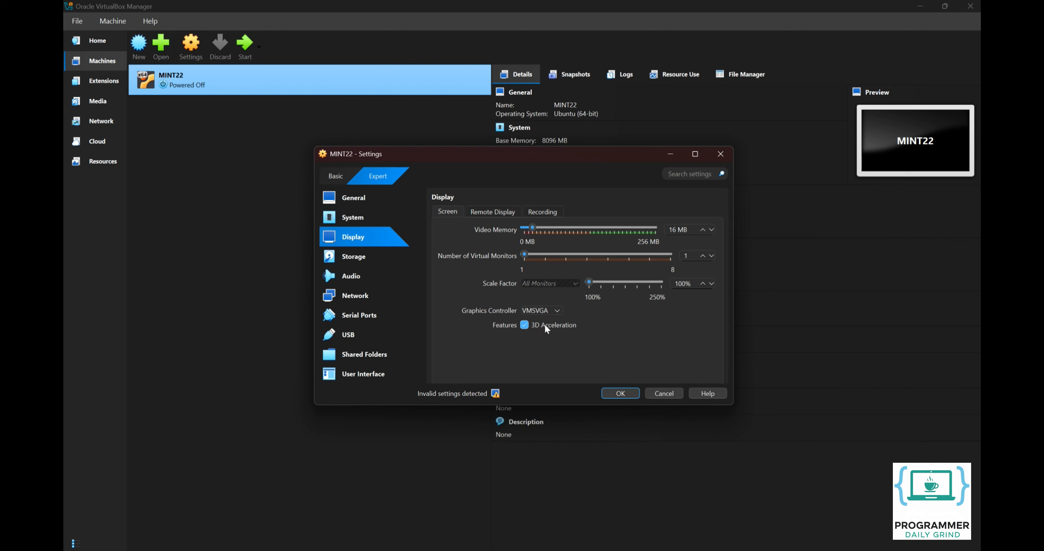
left_click_drag(532, 228, 695, 230)
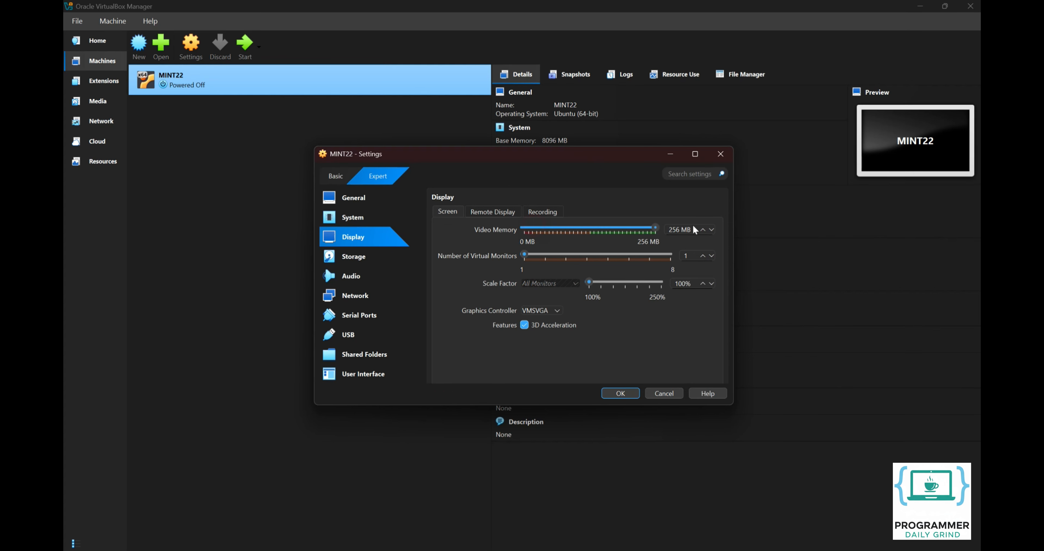
Step: Mark MINT22.vdi as a solid-state drive, select the USB 3.0 controller and save
left_click(370, 258)
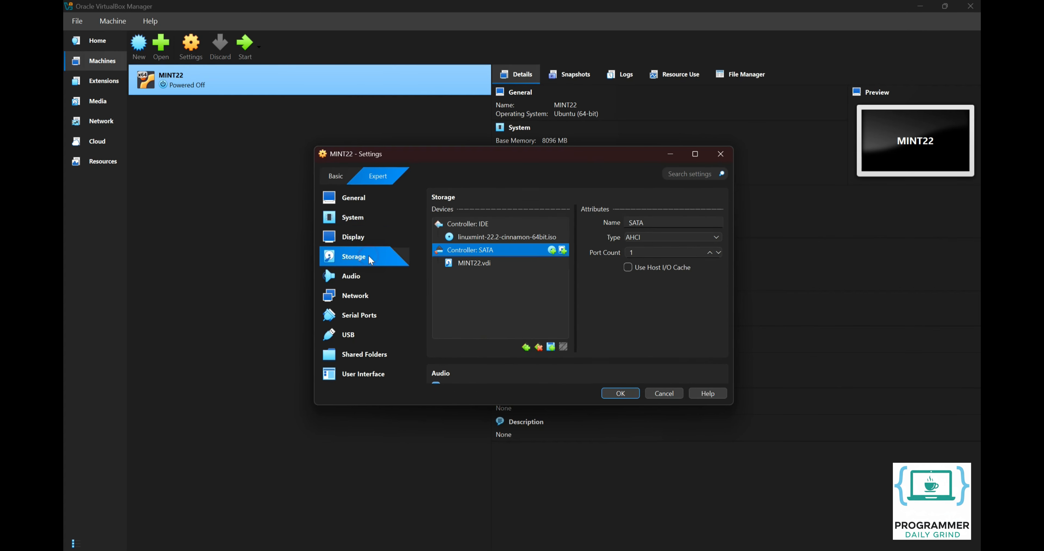
left_click(482, 264)
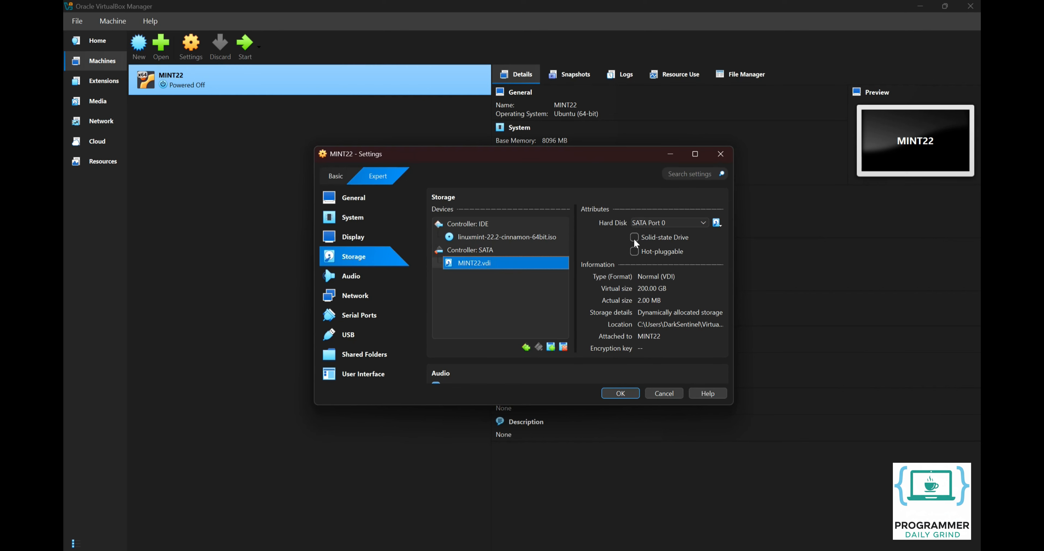
left_click(643, 239)
left_click(368, 333)
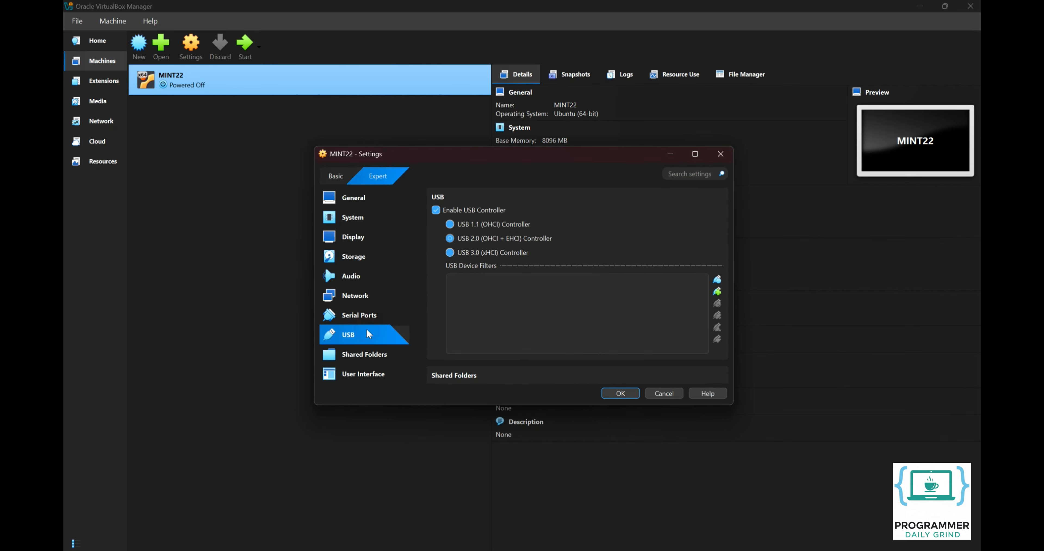
left_click(451, 253)
left_click(622, 394)
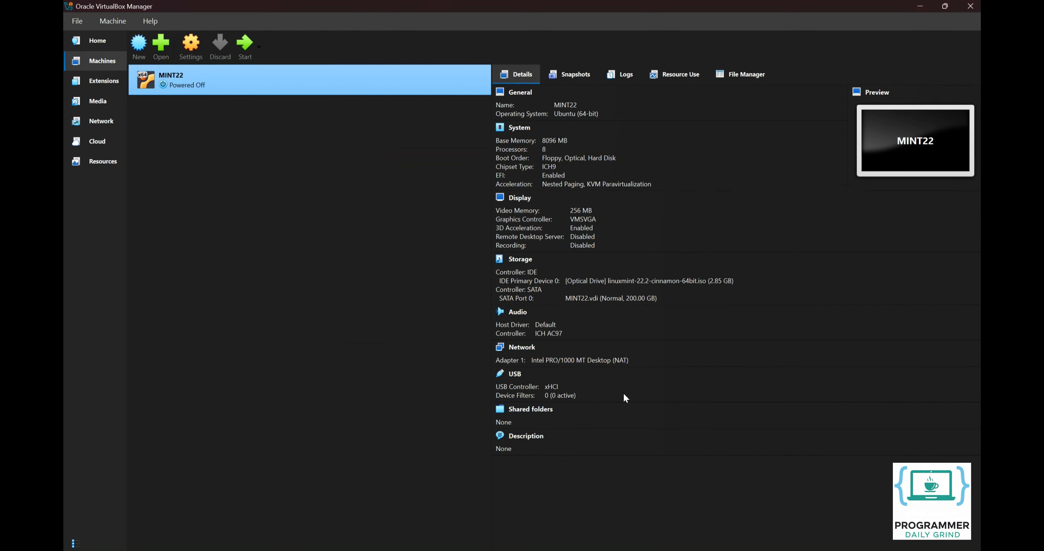
Step: Start MINT22, maximize its window and boot the first Linux Mint GRUB entry
left_click(248, 51)
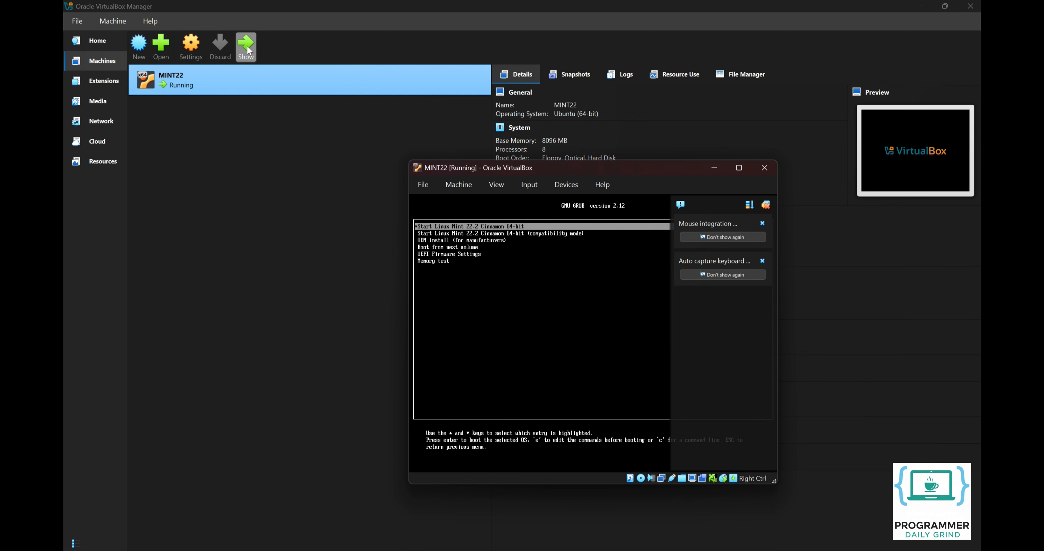
left_click(736, 167)
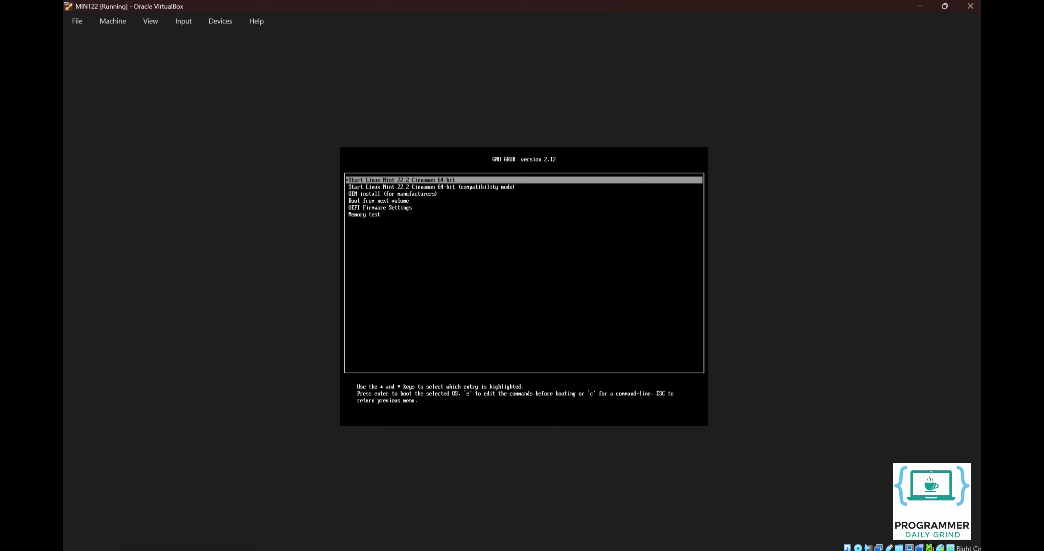
key("Return")
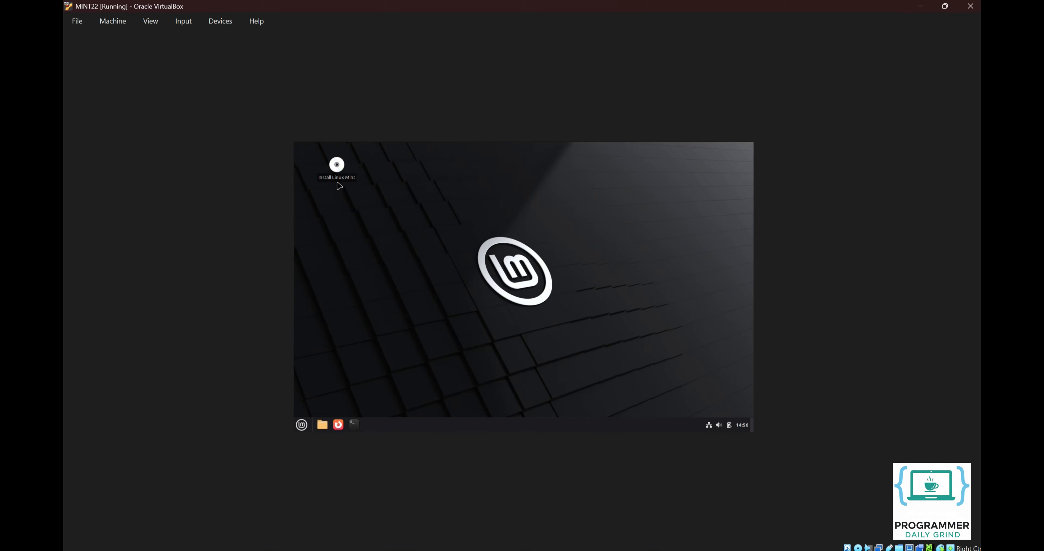
Step: Launch the Mint installer, accepting English, the English (US) keyboard and no multimedia codecs
double_click(339, 179)
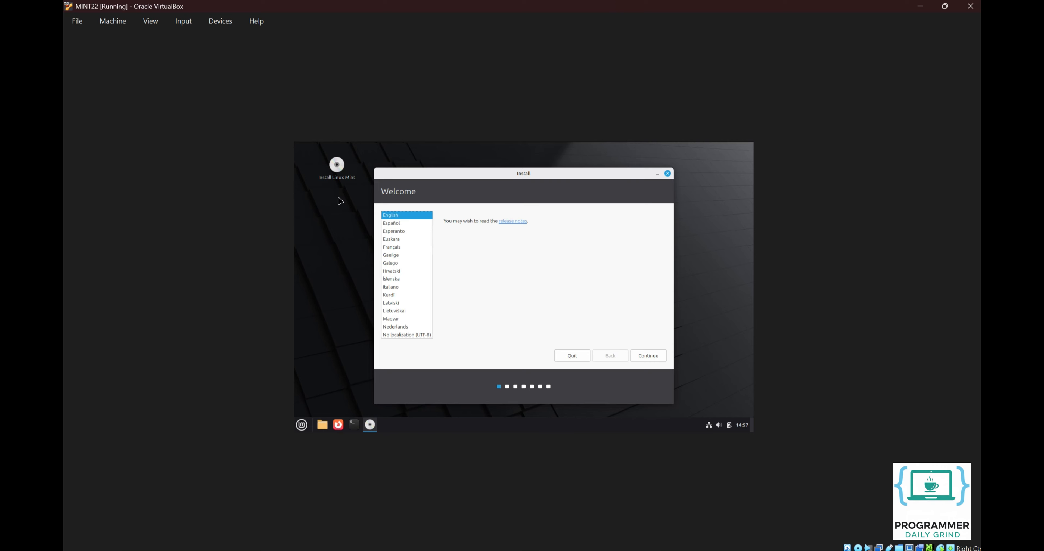
left_click(639, 354)
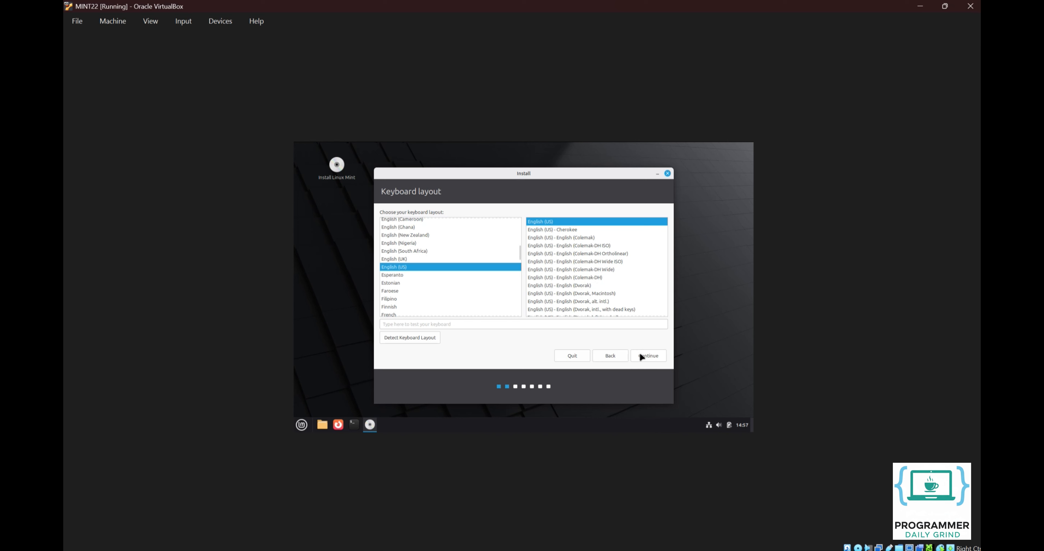
left_click(640, 354)
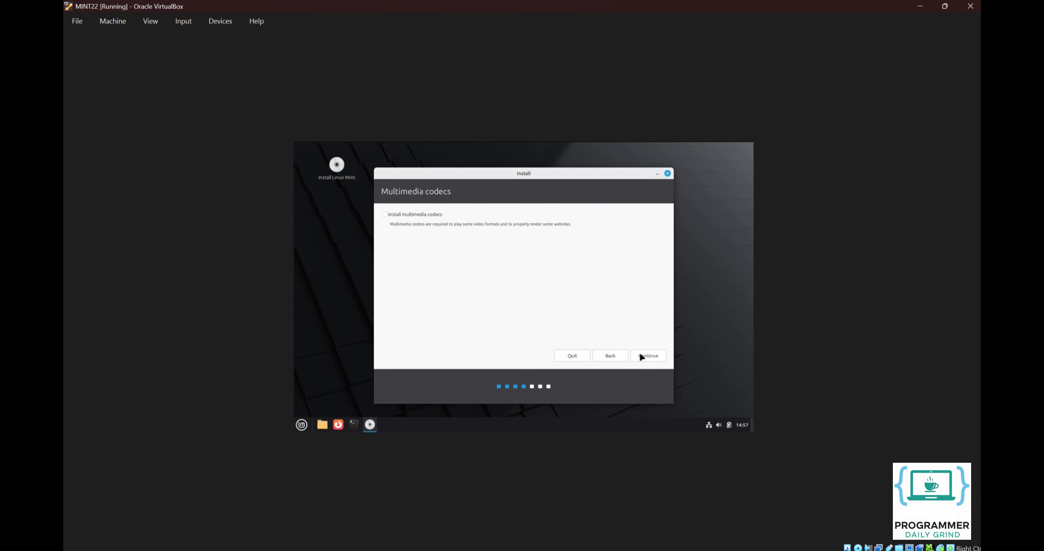
left_click(638, 354)
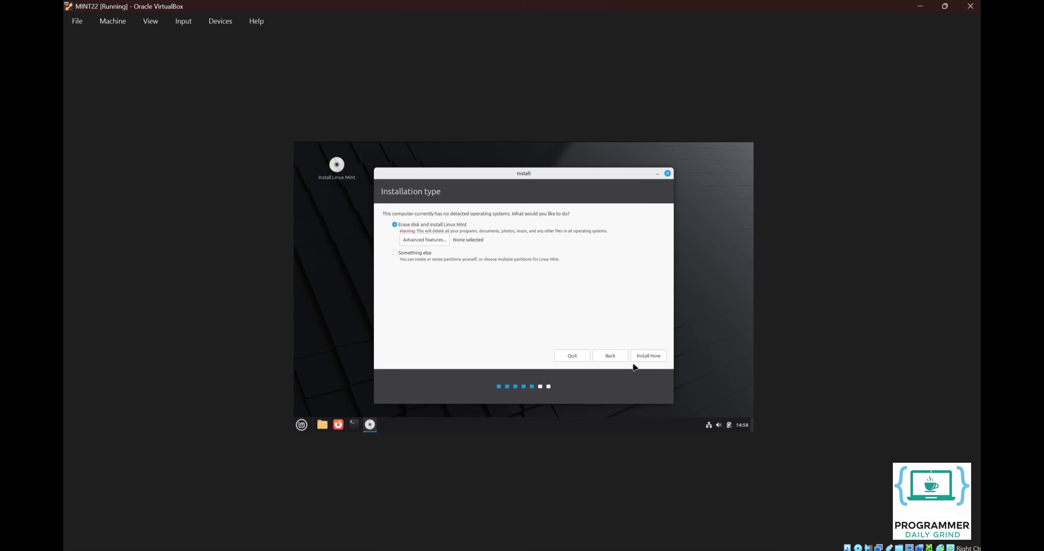
Step: Erase the disk using LVM, confirm the partition changes and accept Jakarta as the location
left_click(432, 239)
left_click(485, 280)
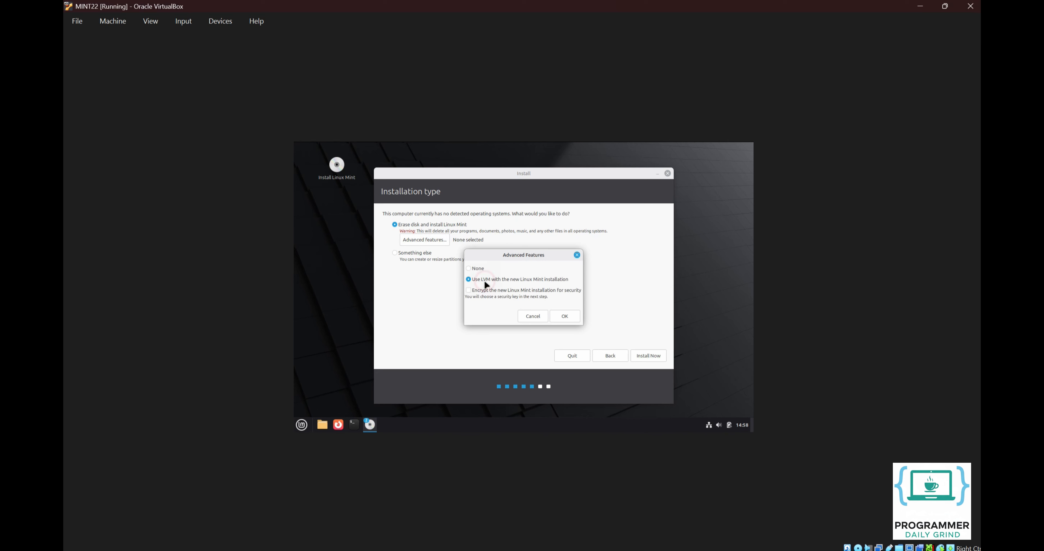
left_click(570, 318)
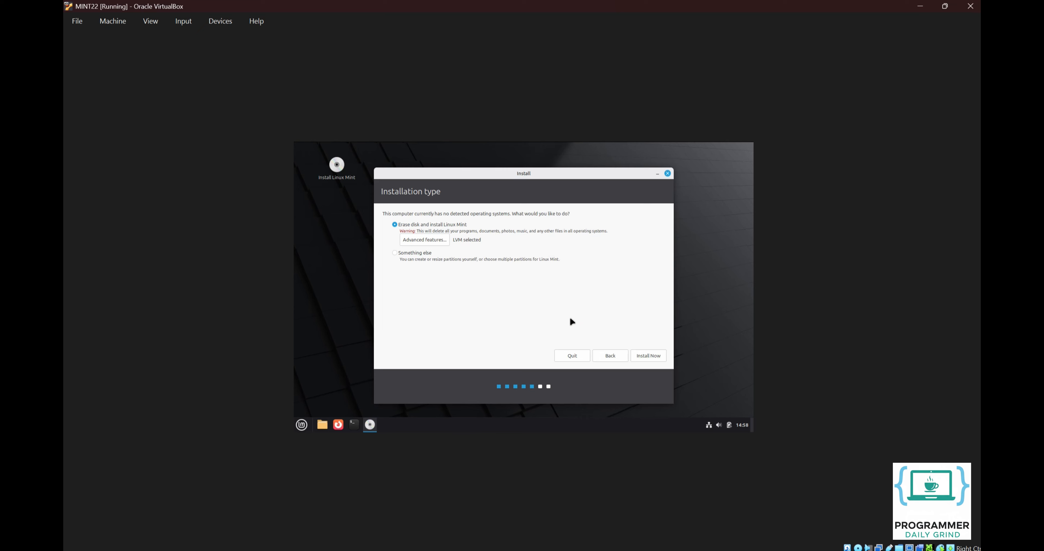
left_click(642, 357)
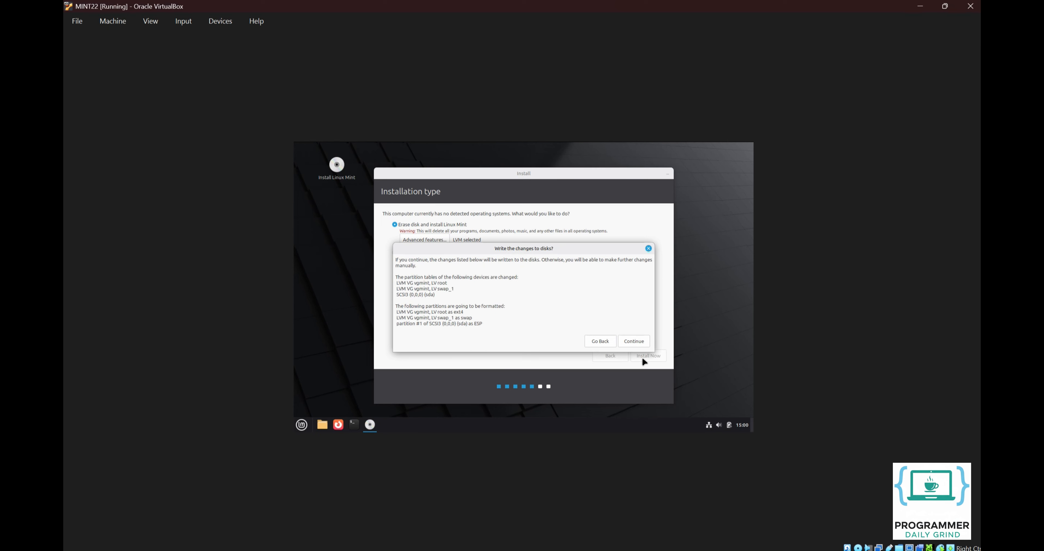
left_click(627, 337)
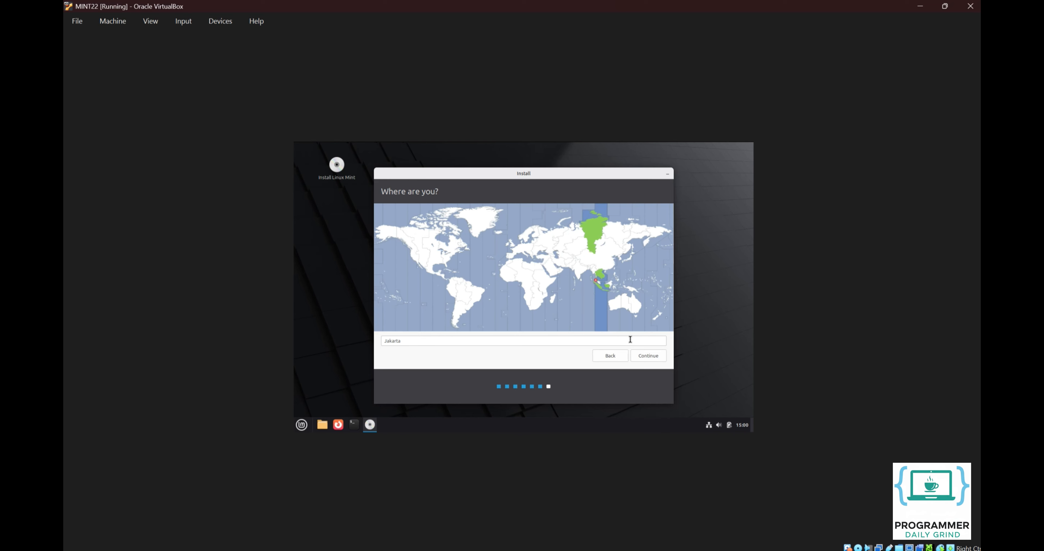
left_click(648, 358)
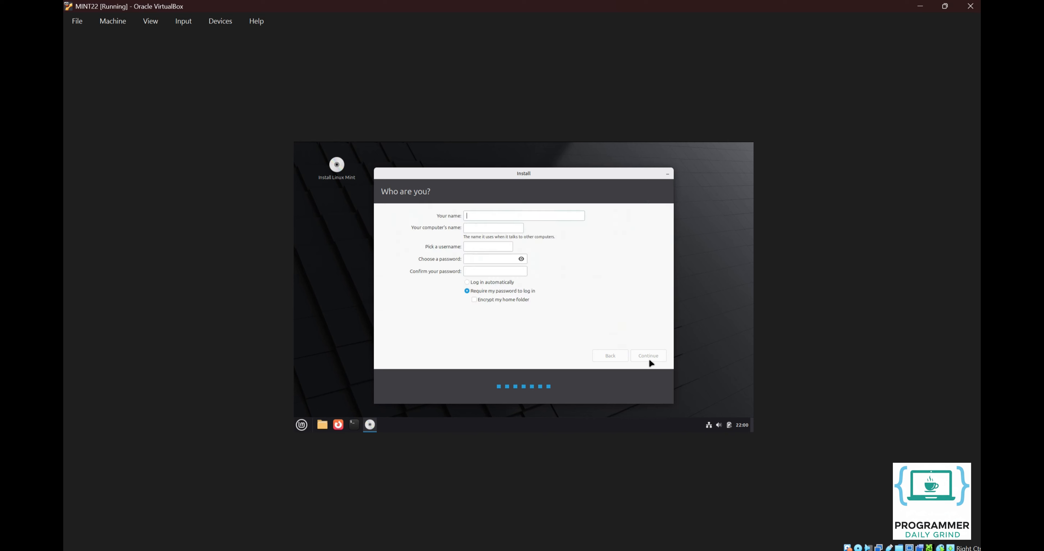
Step: Enter your name, strip '-VirtualBox' from the computer name, set and confirm the password, and continue
type("Progra")
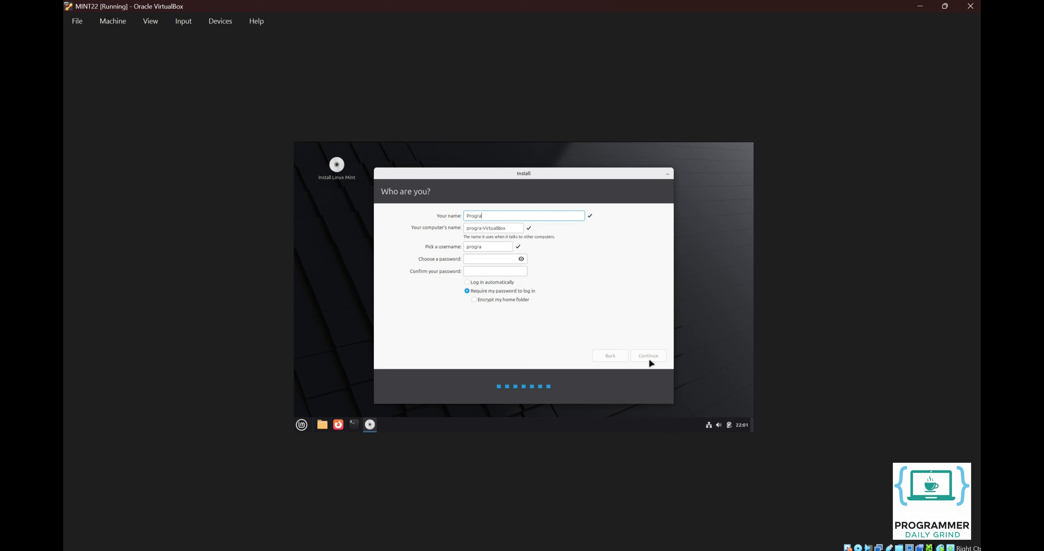
type("mmerDailyGrin")
left_click_drag(518, 228, 530, 228)
key("BackSpace")
key("BackSpace")
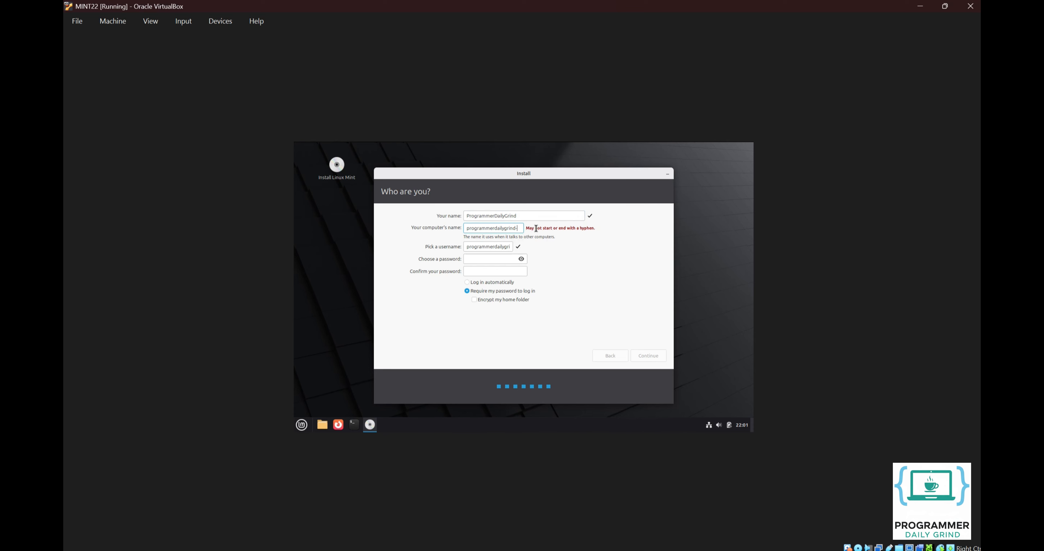
left_click(490, 259)
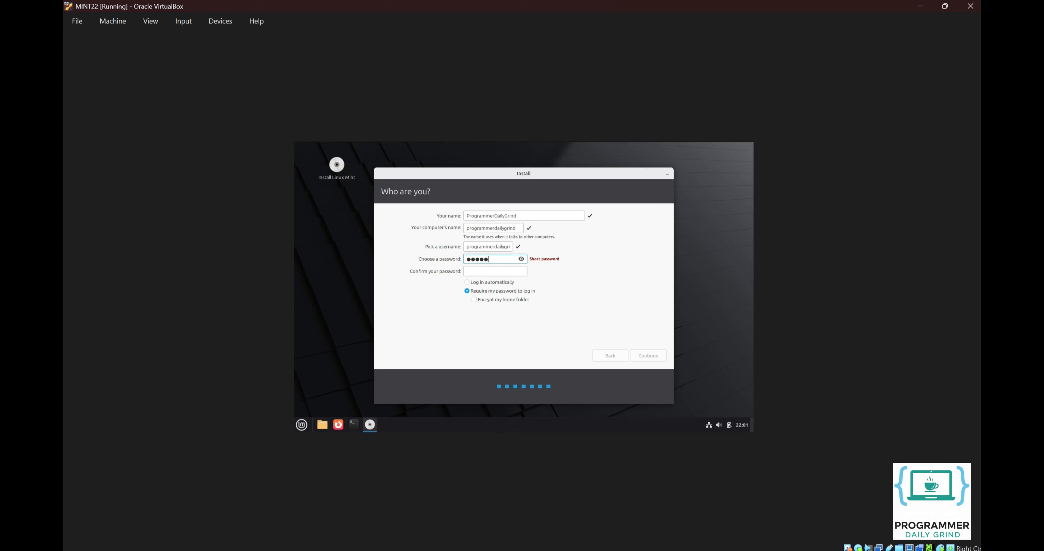
left_click(489, 268)
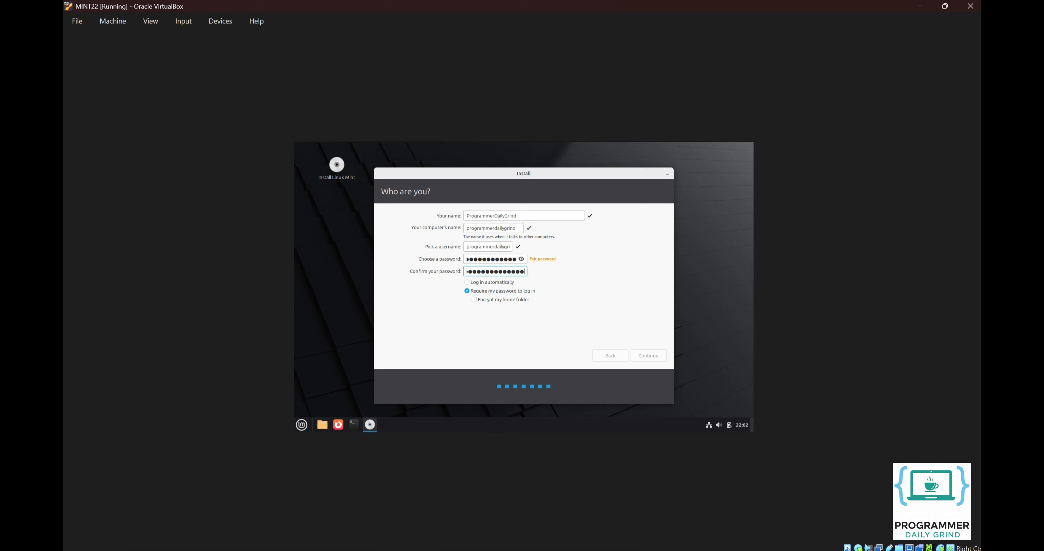
left_click(644, 356)
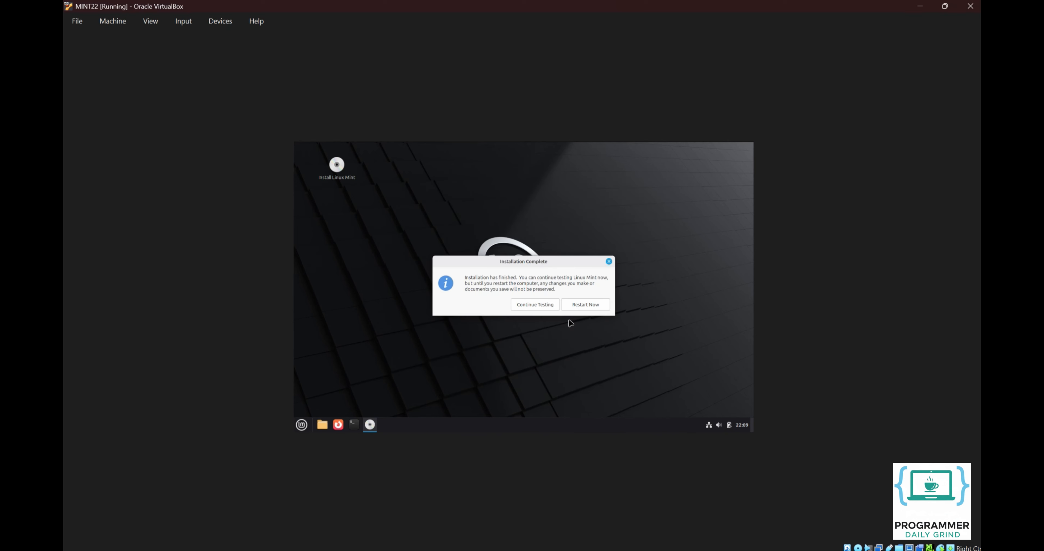
Step: Restart the machine once the Installation Complete dialog appears
left_click(583, 305)
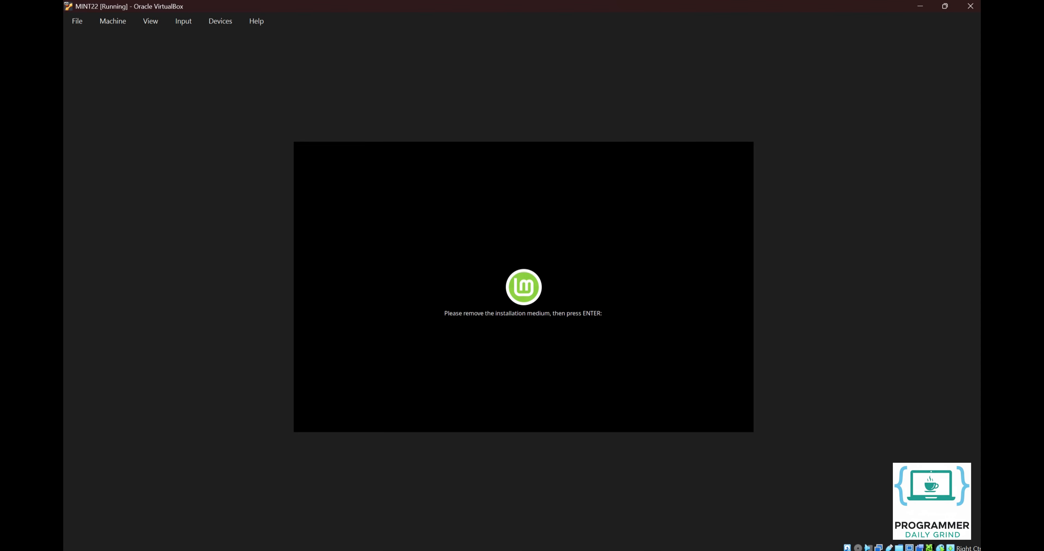
Step: Boot the installed Mint, log in, stop the Welcome screen showing at startup and close it
key("Return")
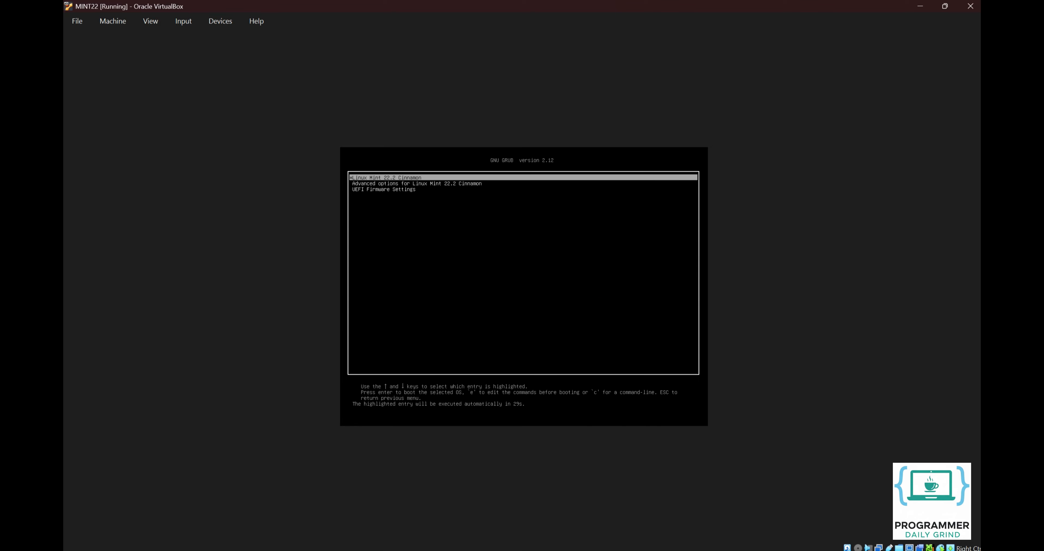
key("Return")
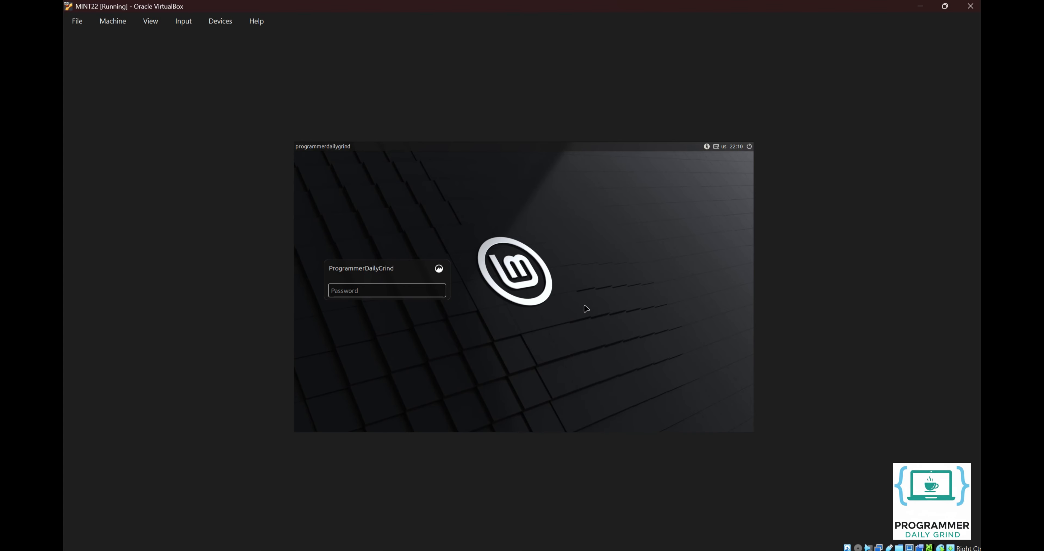
type("********************")
key("Return")
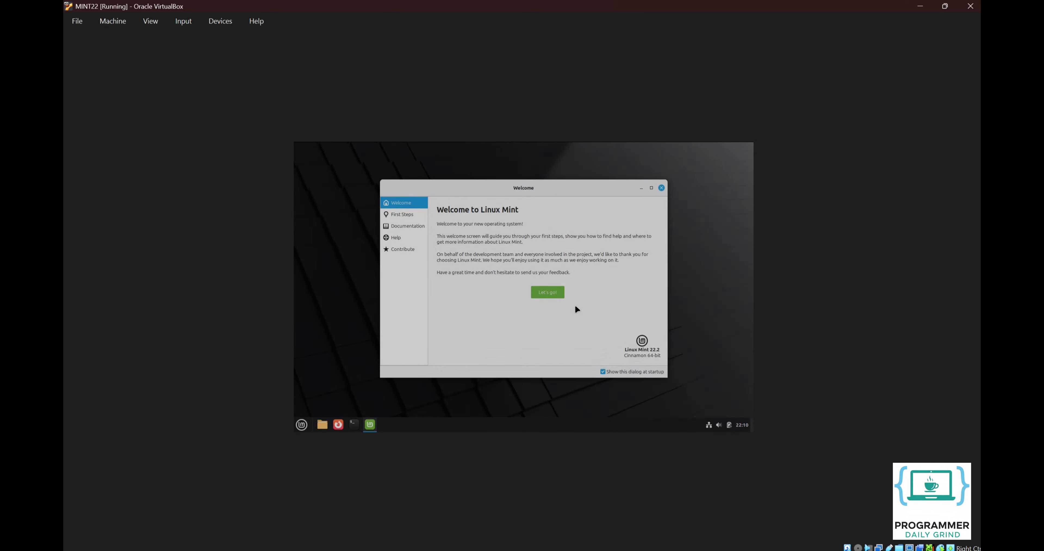
left_click(603, 371)
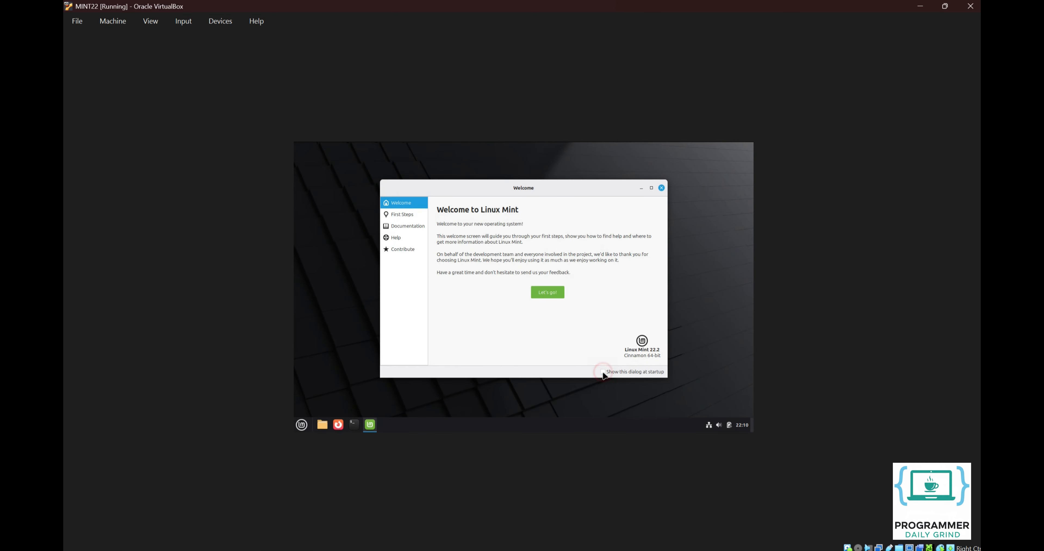
left_click(662, 189)
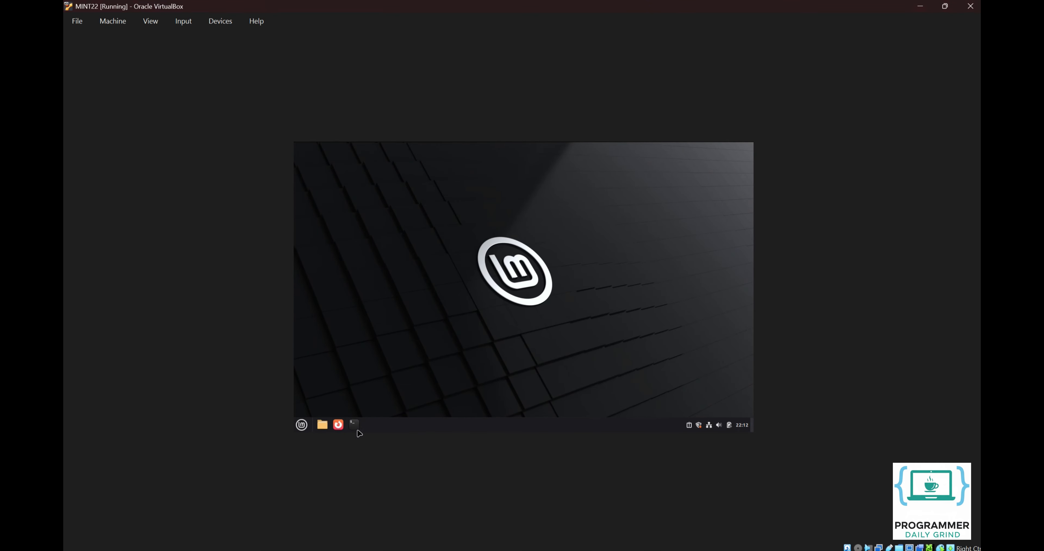
left_click(354, 427)
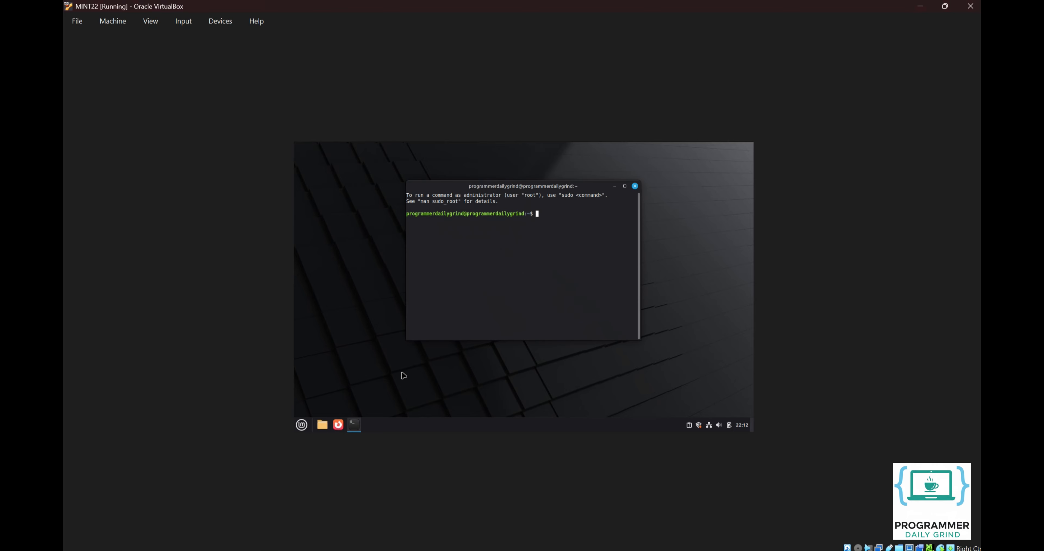
Step: Maximize the terminal, run 'sudo apt update', then install build-essential, dkms and current linux-headers
left_click(624, 186)
type("s")
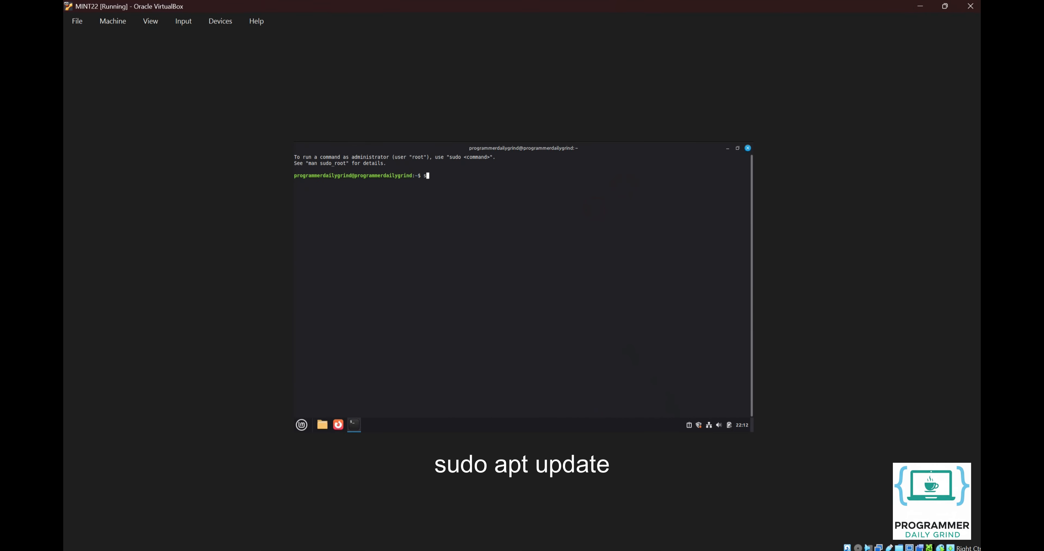
type("udo apt update")
key("Return")
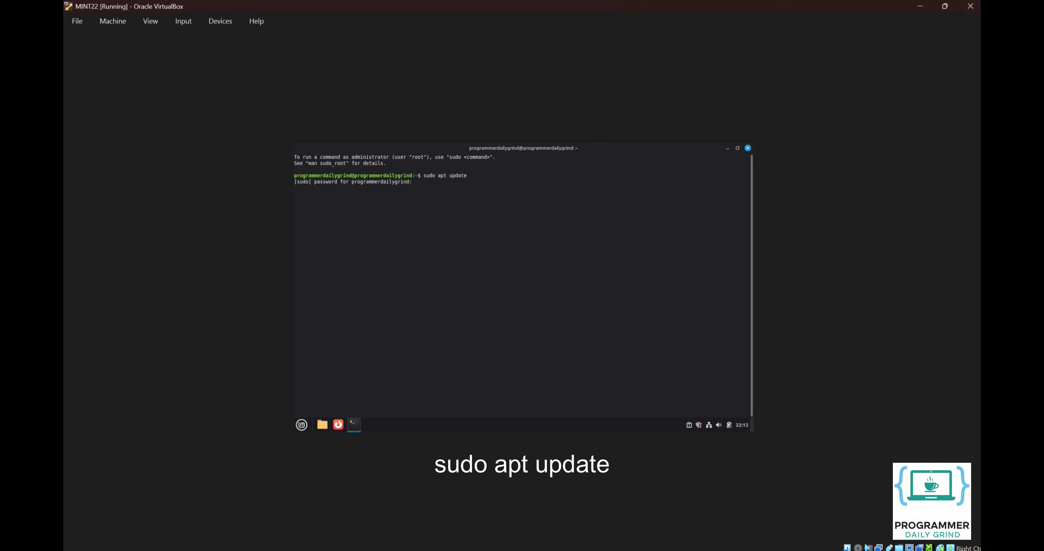
type("*******************")
key("Return")
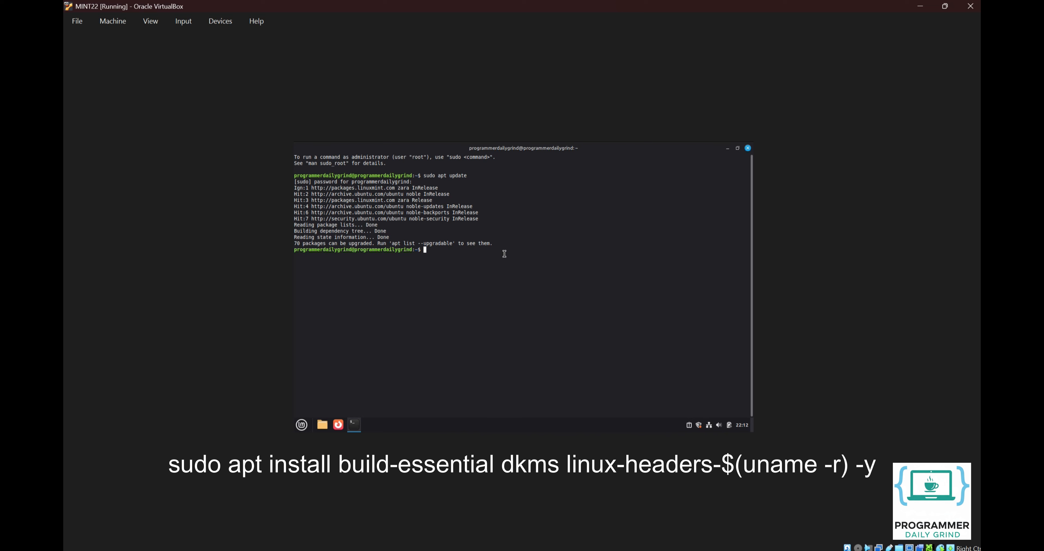
type("sudo apt install build-essential dkms linux-headers-$(uname -r) ")
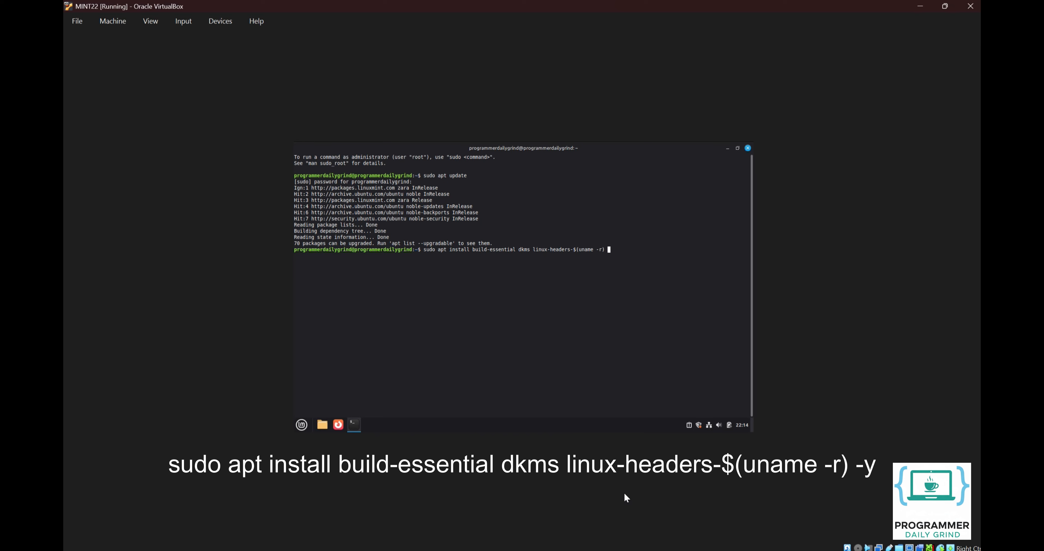
type("-y")
key("Return")
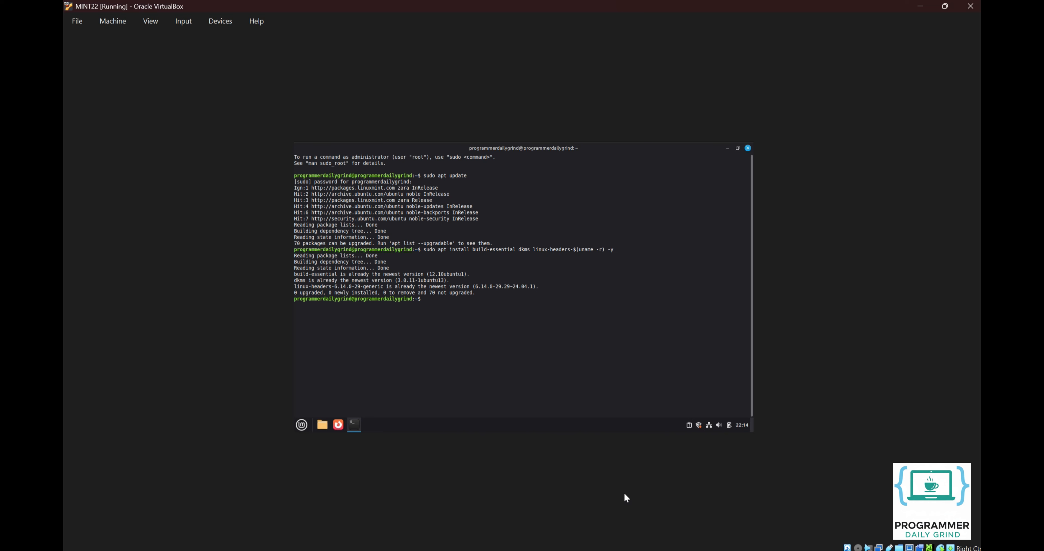
Step: Insert the Guest Additions CD, run and authenticate its 7.2.2 installer, then close it
left_click(207, 27)
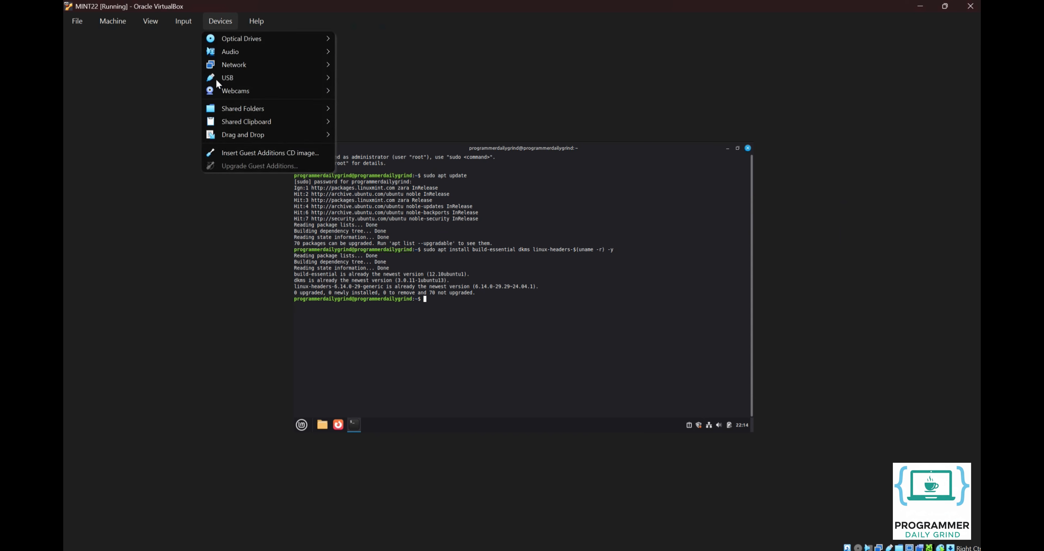
left_click(244, 152)
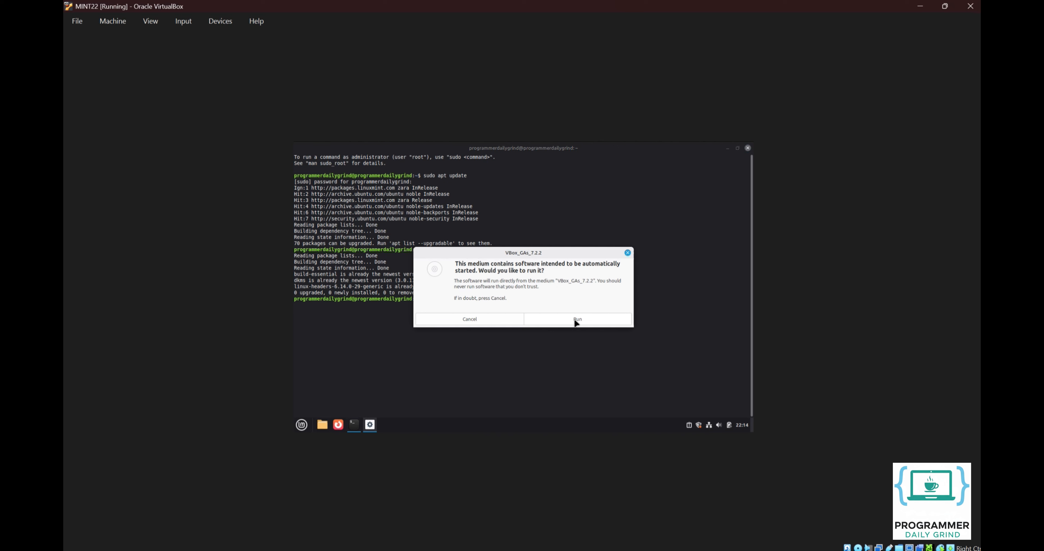
left_click(576, 320)
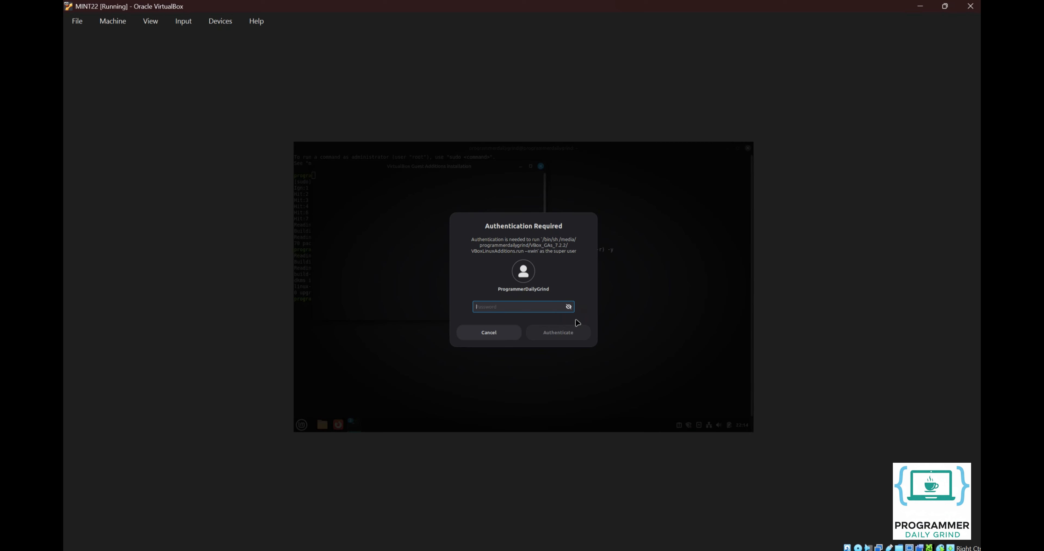
type("*******************")
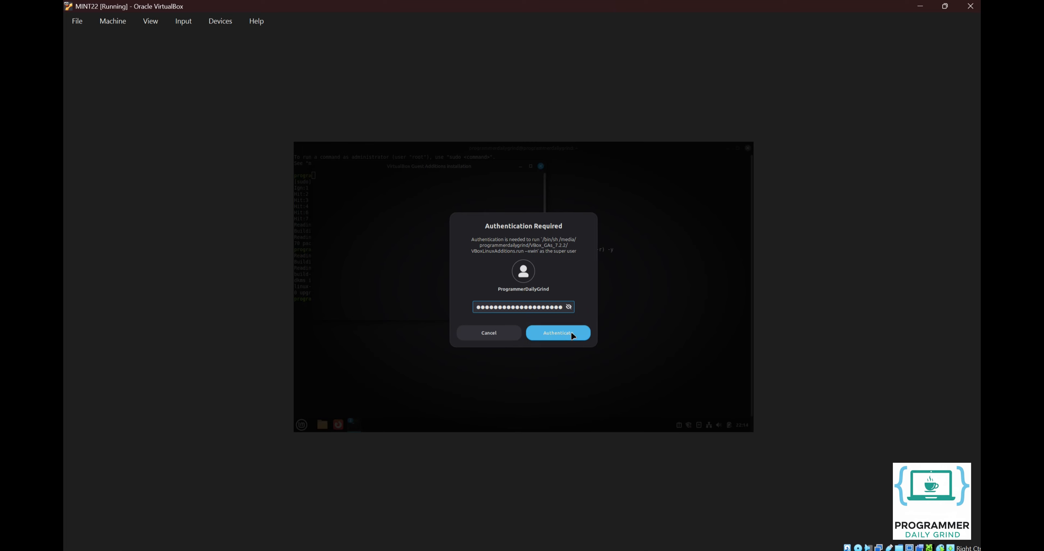
left_click(572, 335)
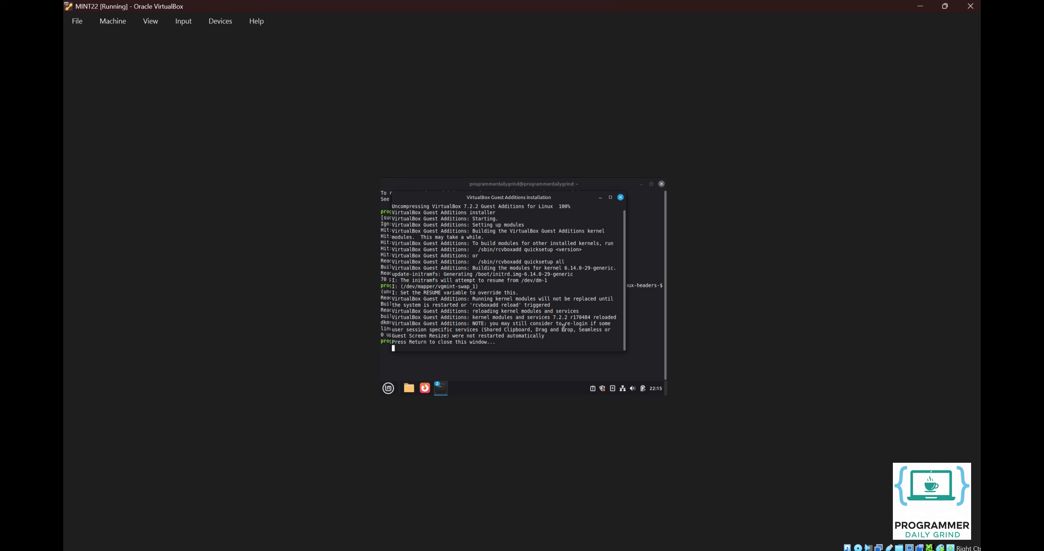
key("Return")
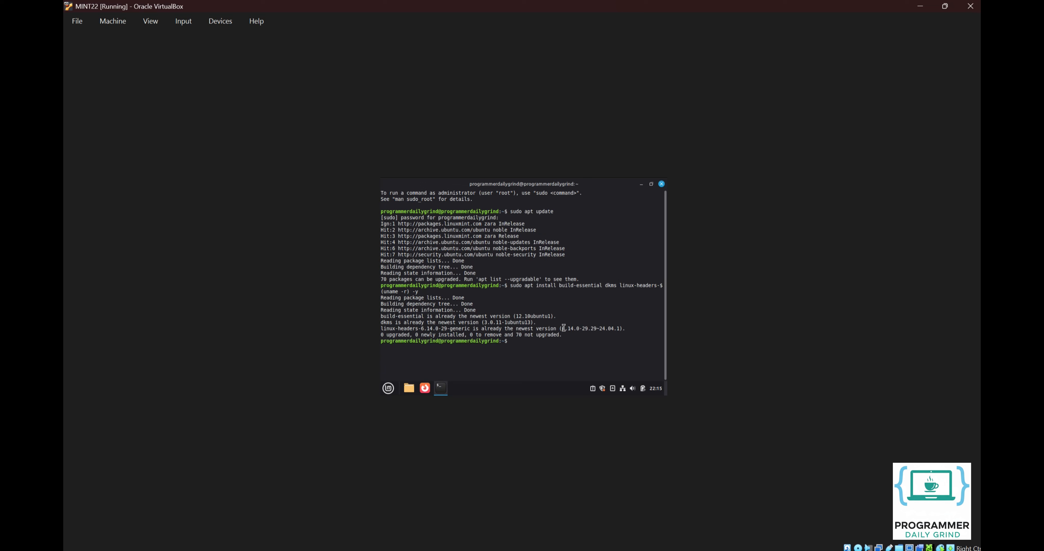
Step: Restart the Mint guest from the Mint menu's power options and log back in with the account password
left_click(388, 389)
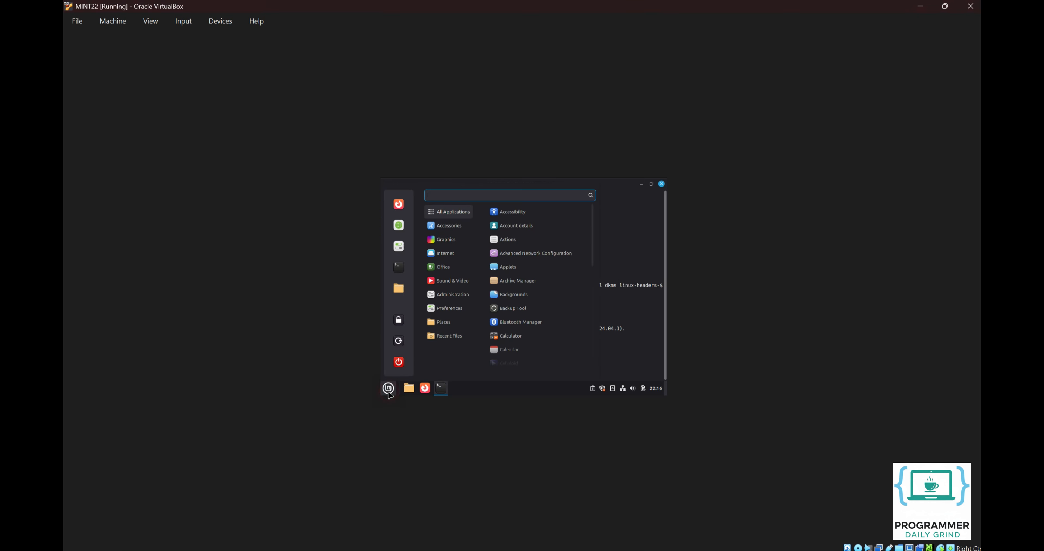
left_click(400, 363)
left_click(549, 294)
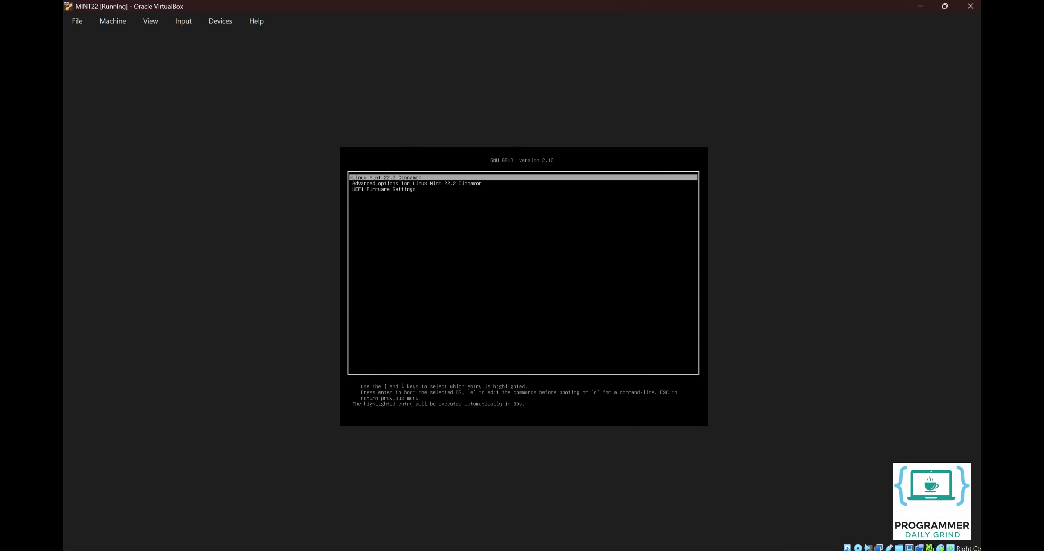
type("•••••••••••••••")
key("Return")
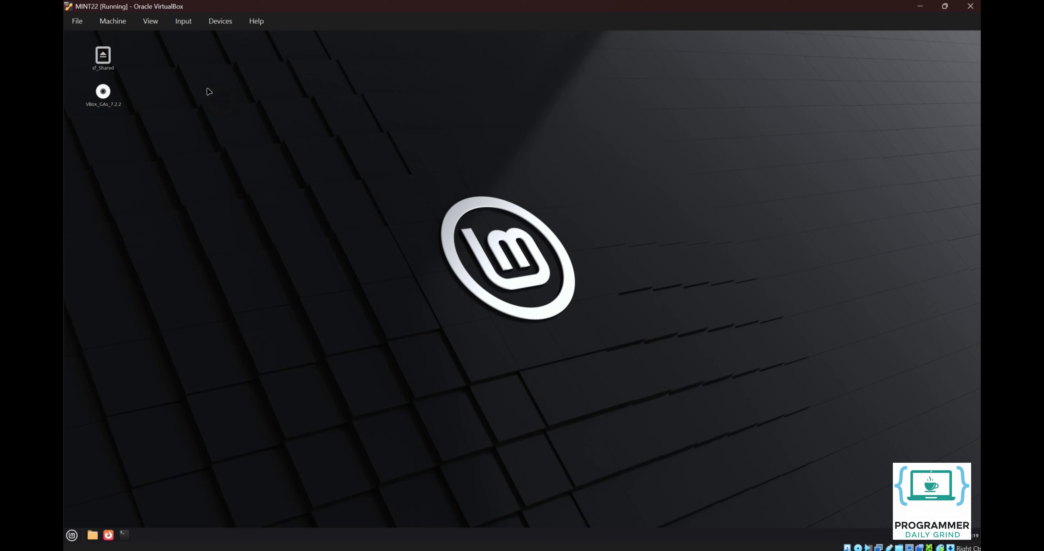
Step: Turn Auto-resize Guest Display off and back on so the Mint desktop fills the window
left_click(147, 25)
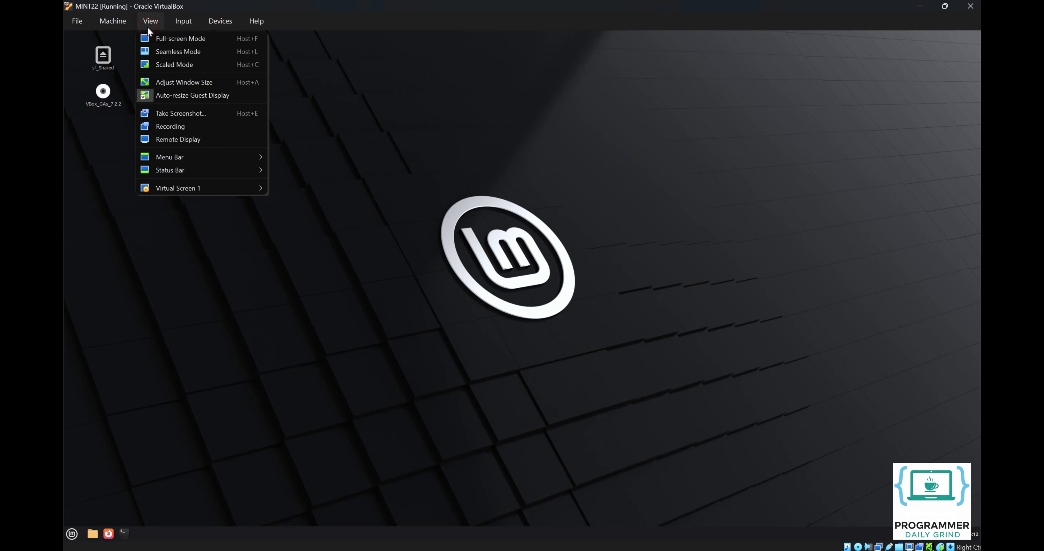
left_click(160, 94)
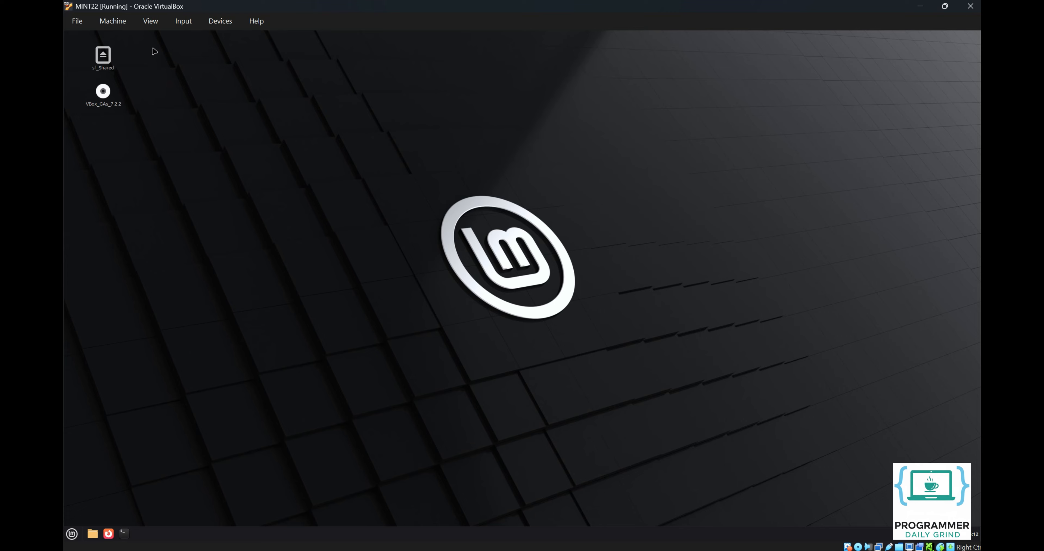
left_click(154, 23)
left_click(155, 96)
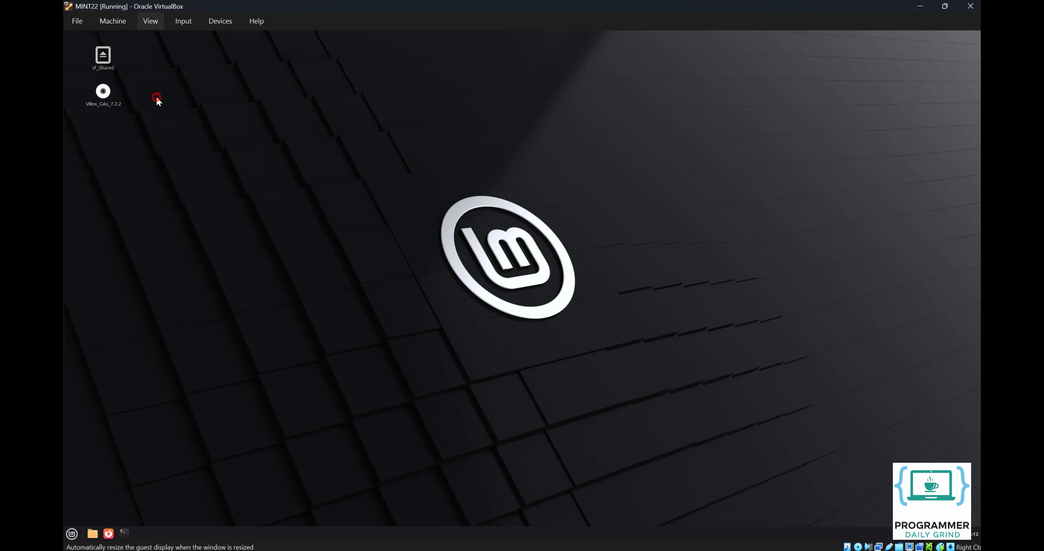